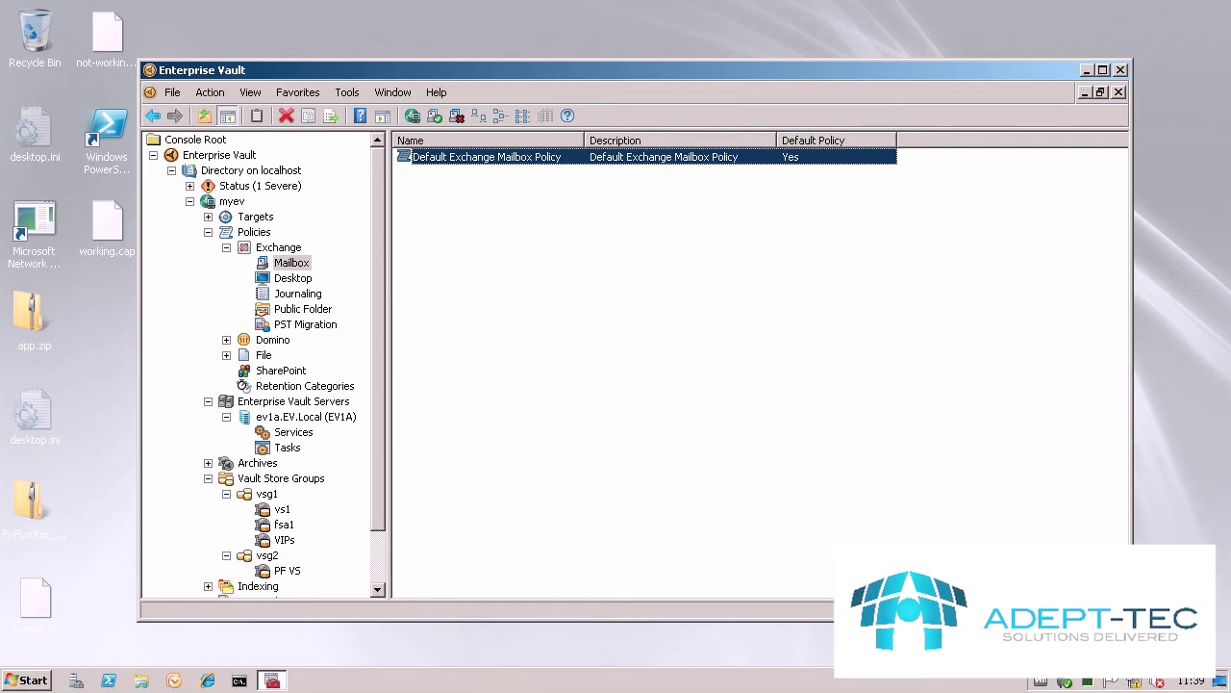
Enable the myev site's archive usage limit and set it to 5000 MB
left_click(233, 202)
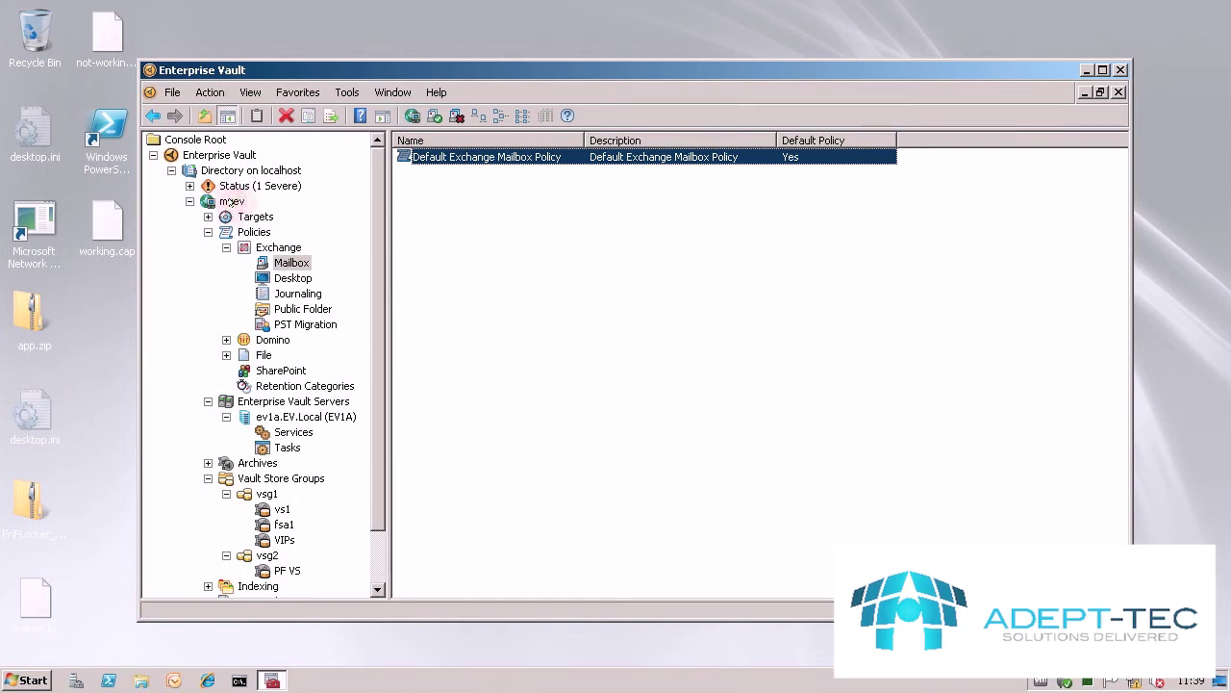
right_click(230, 200)
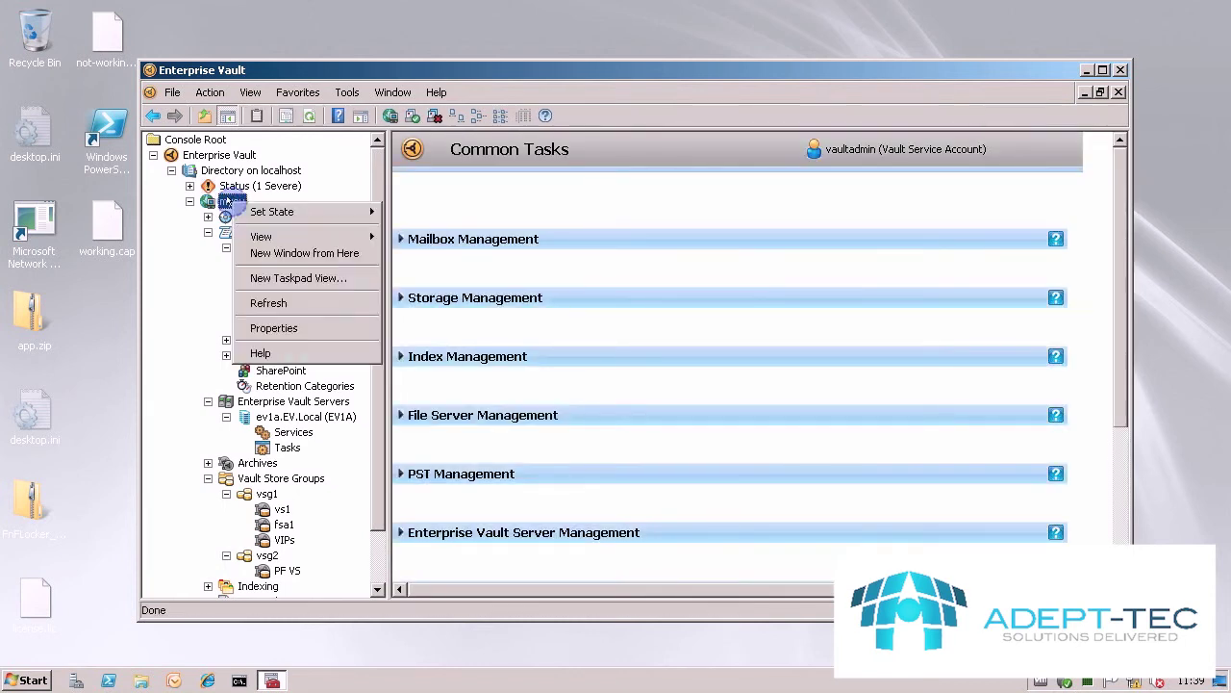
left_click(288, 327)
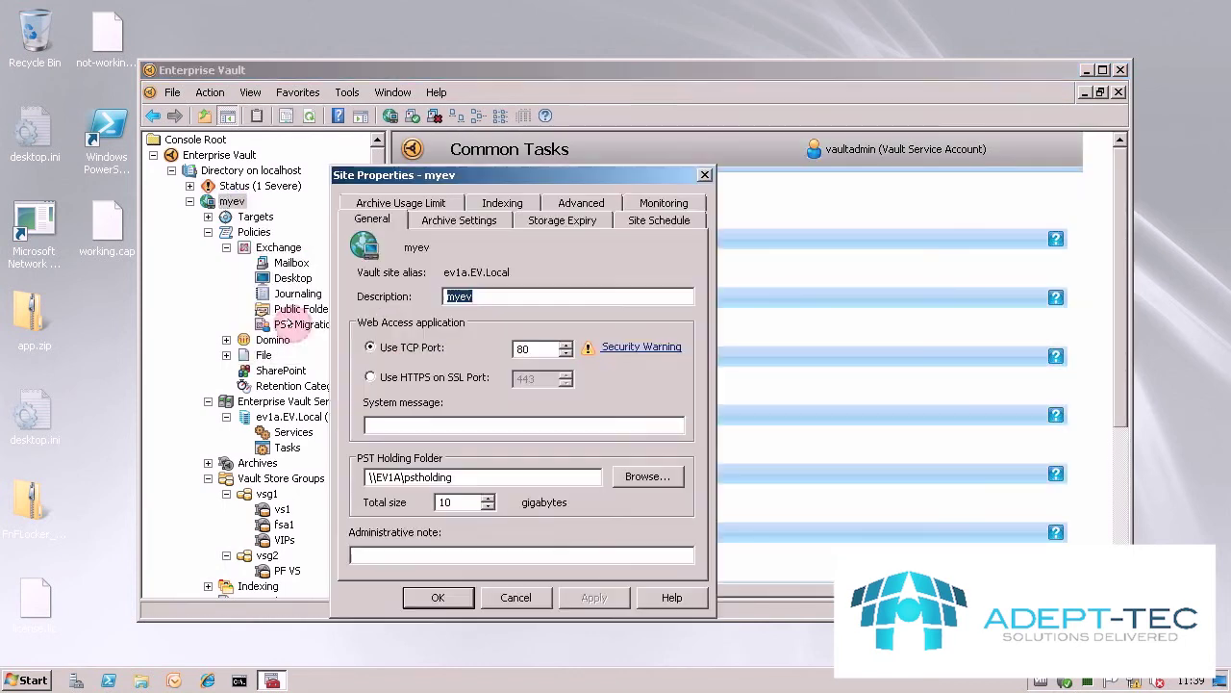
left_click(429, 200)
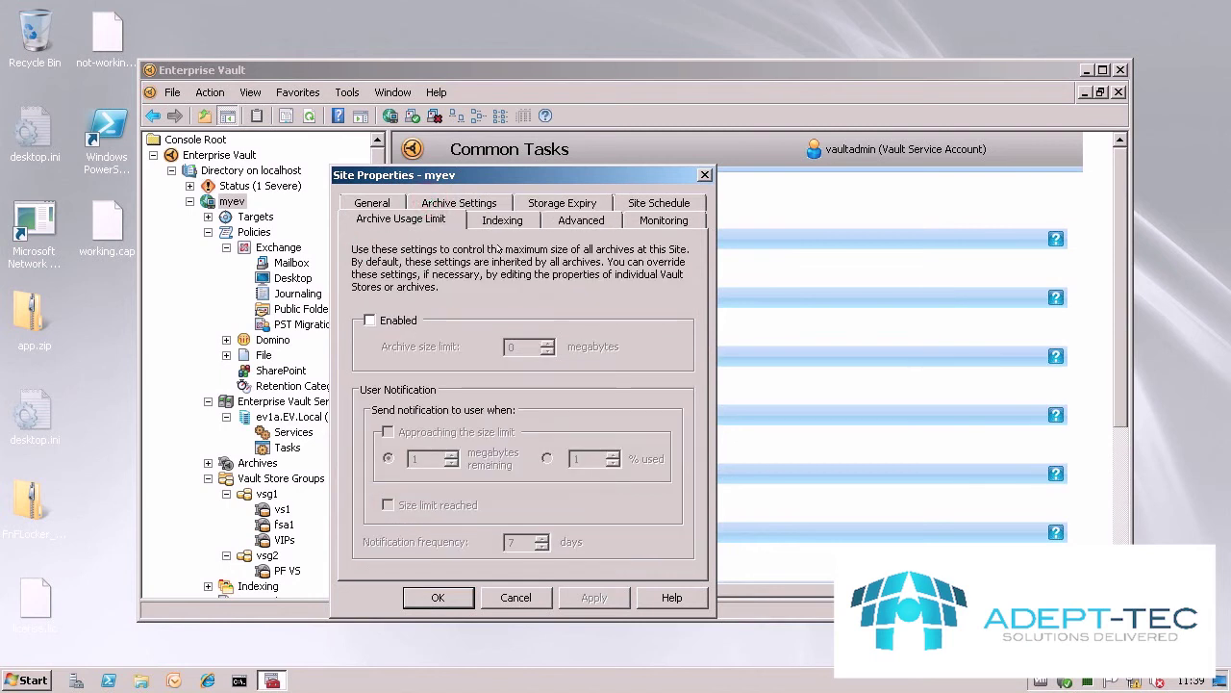
left_click(409, 323)
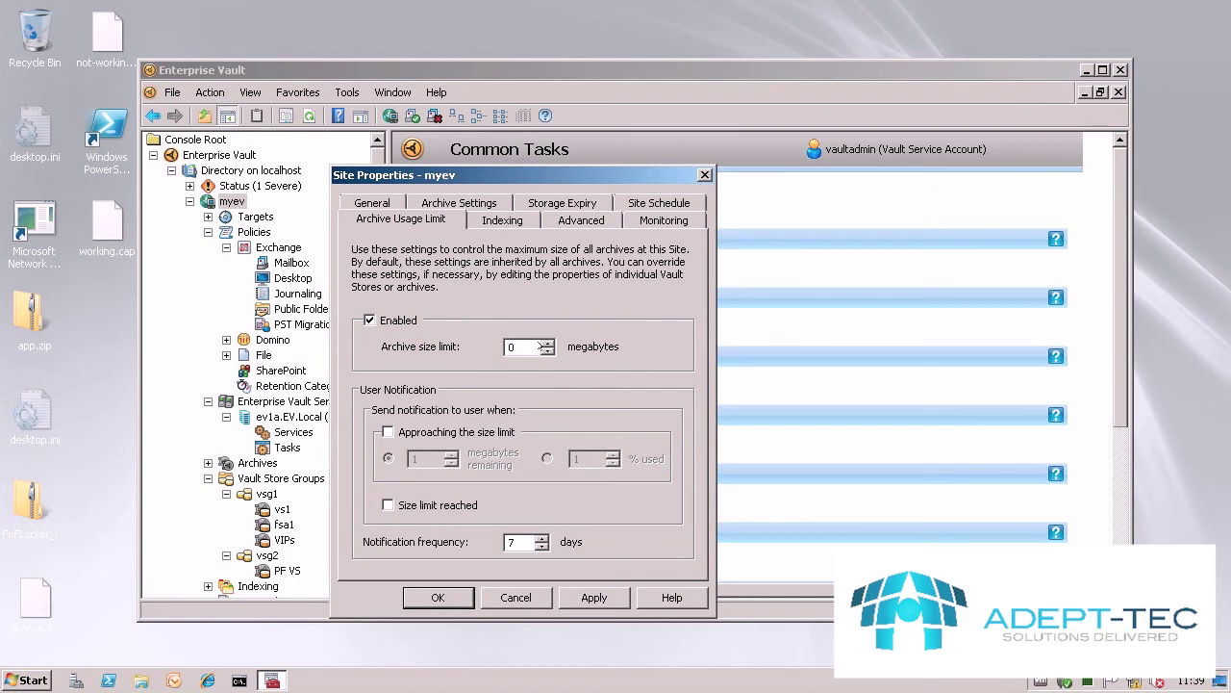
double_click(527, 348)
type("5000")
Warn users when 250 MB remain before the limit, then confirm the site properties
left_click(439, 432)
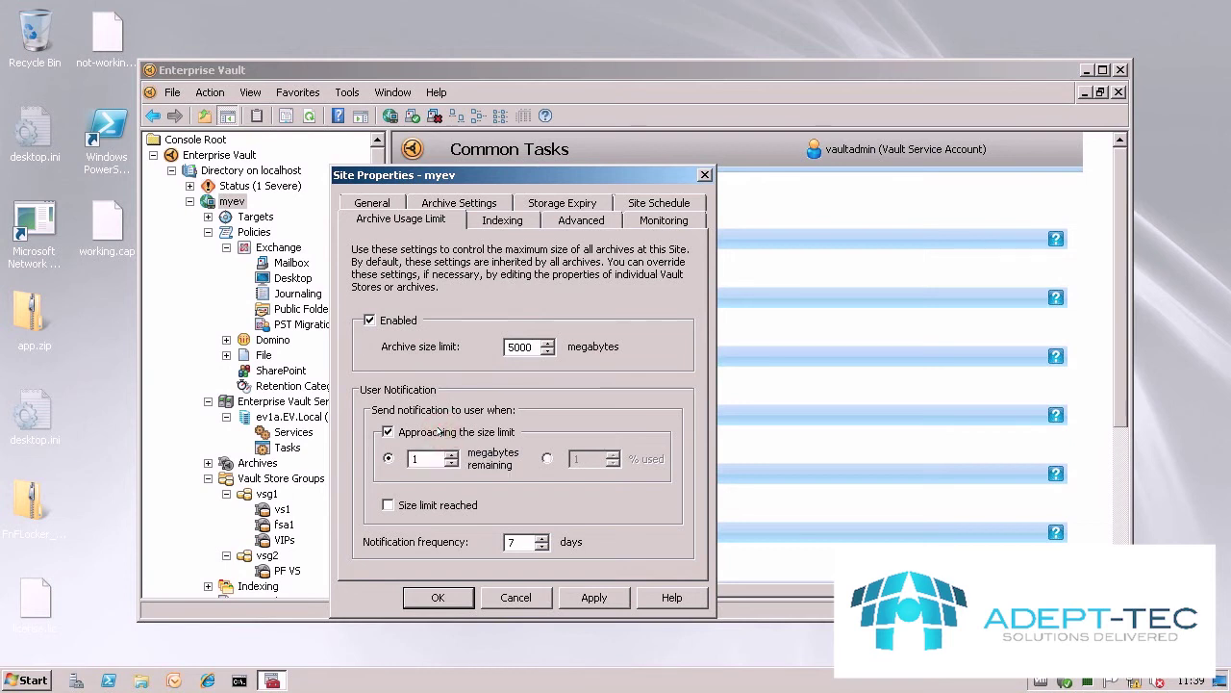
double_click(421, 458)
type("250")
left_click(547, 458)
double_click(577, 459)
type("3")
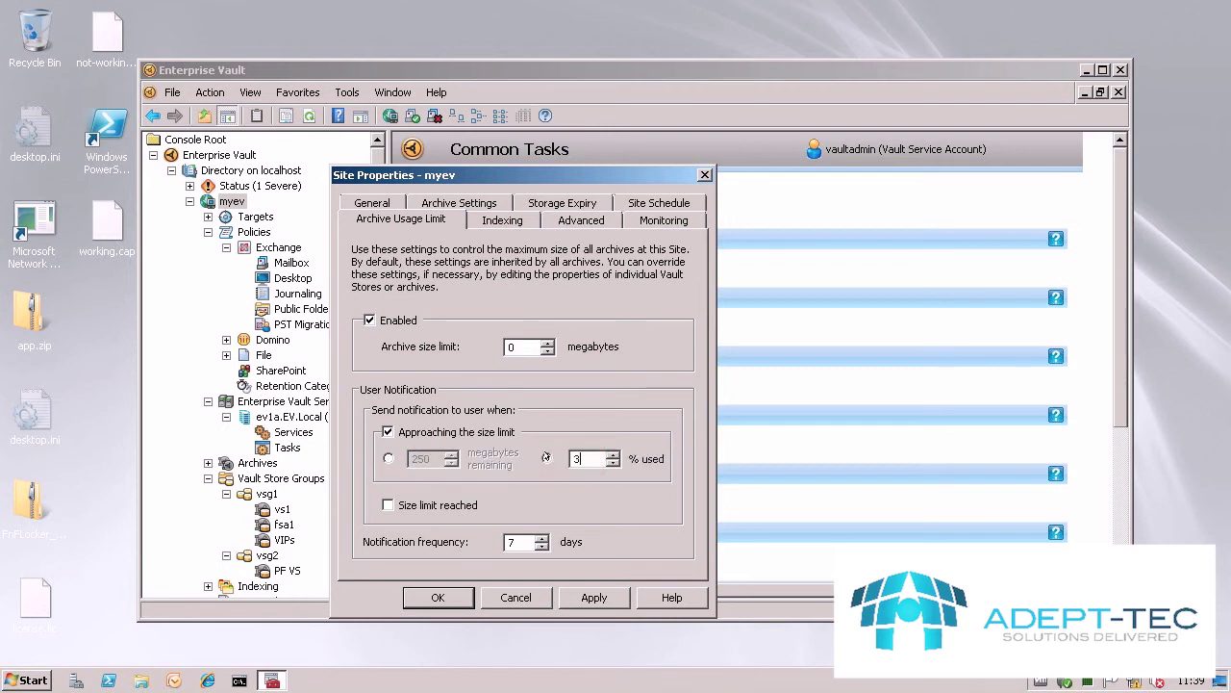
left_click(388, 458)
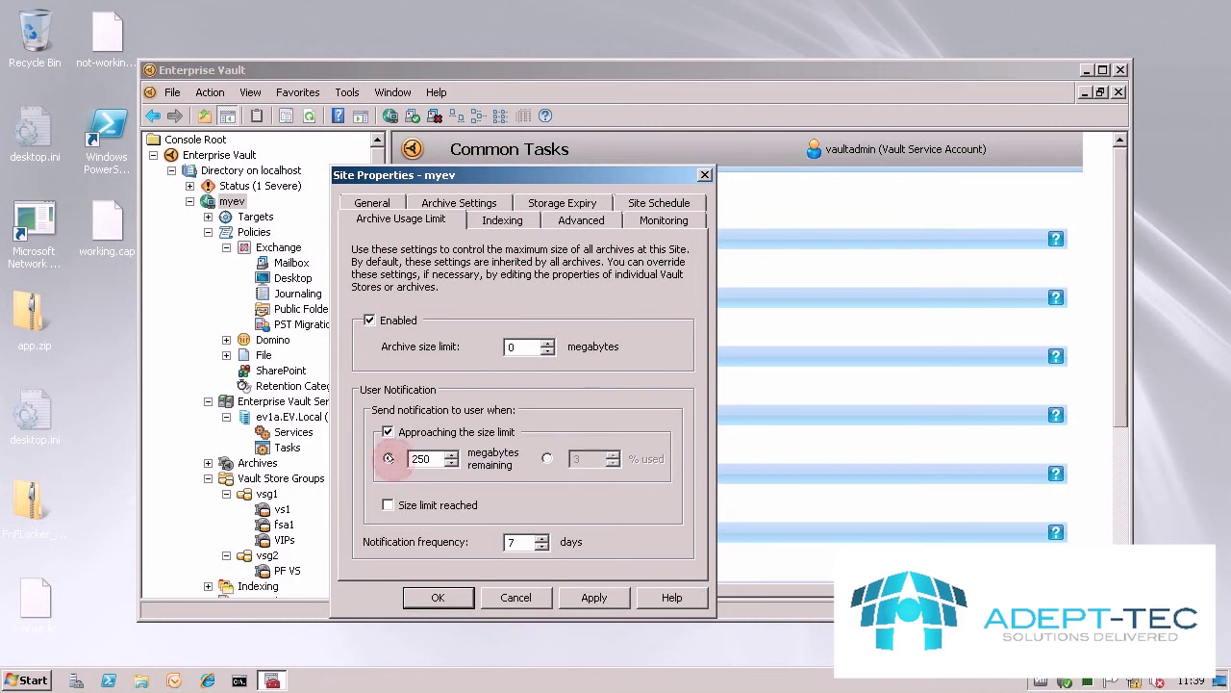
left_click(515, 543)
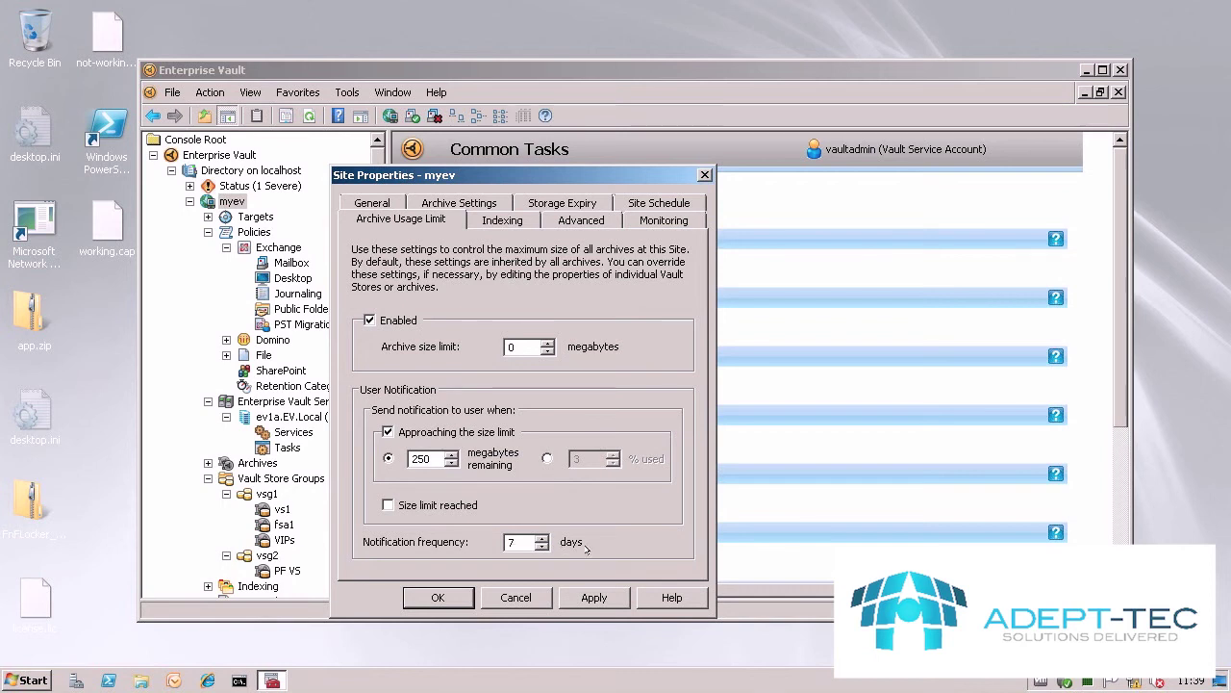
key("Return")
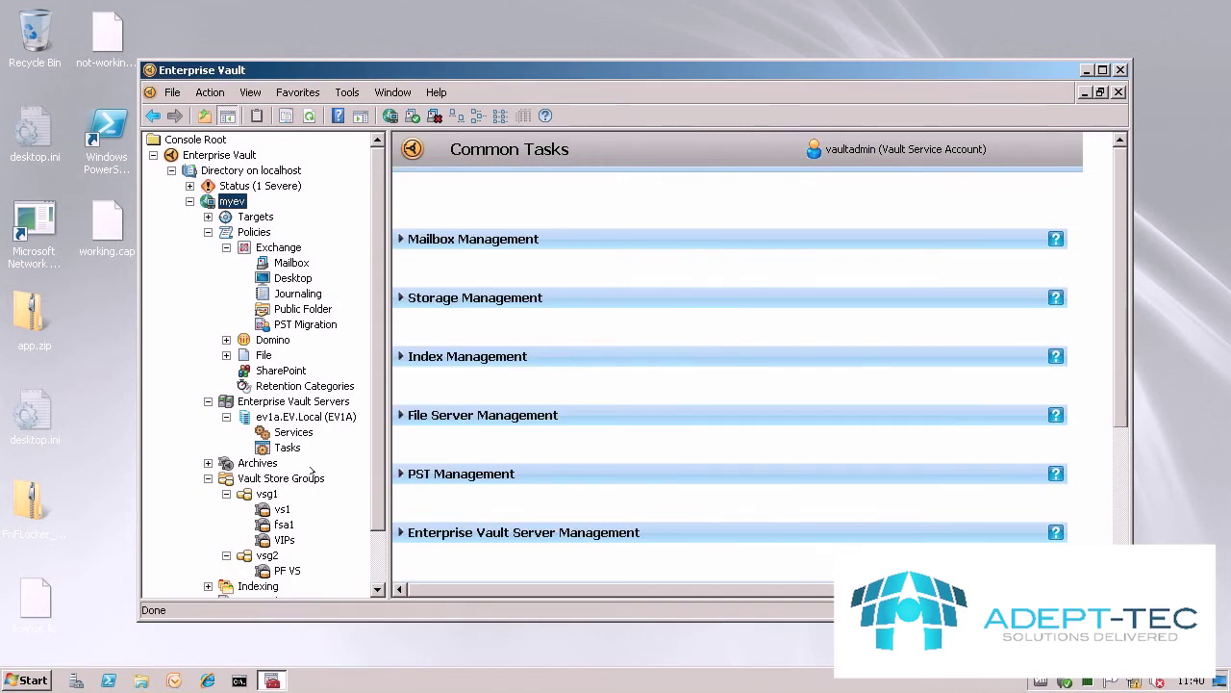
Verify vault store vs1 inherits the 5000 MB site archive limit, leaving it unchanged
scroll(377, 500, "down", 1)
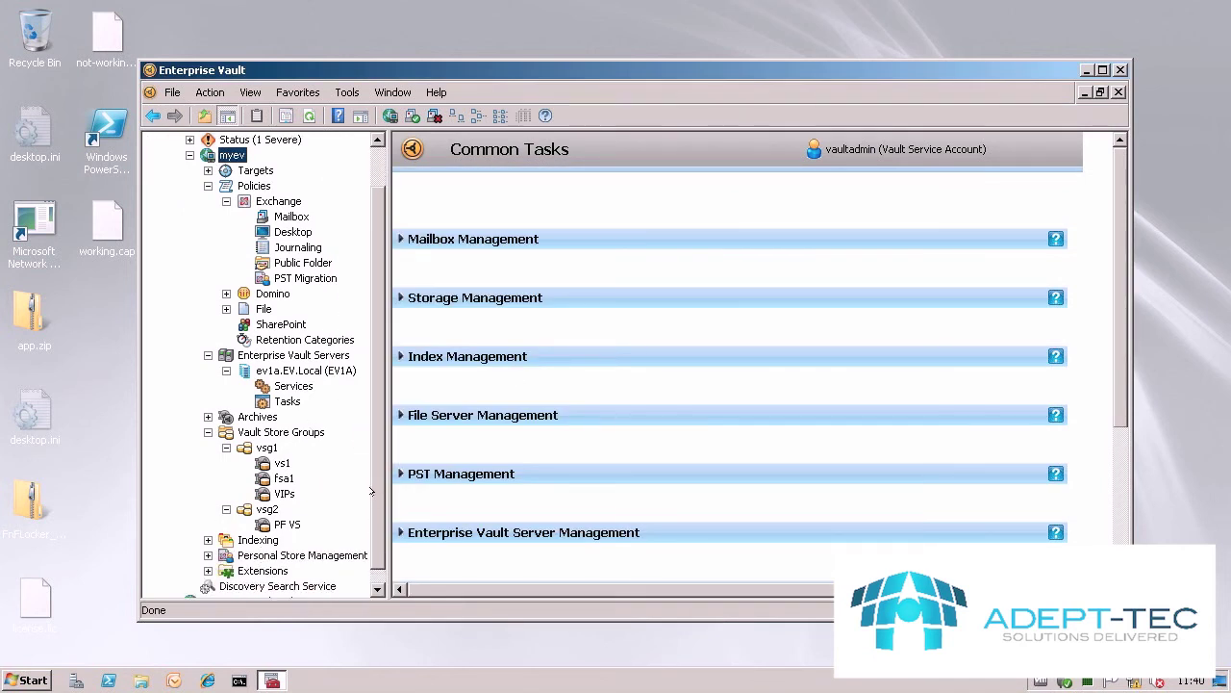
left_click(284, 464)
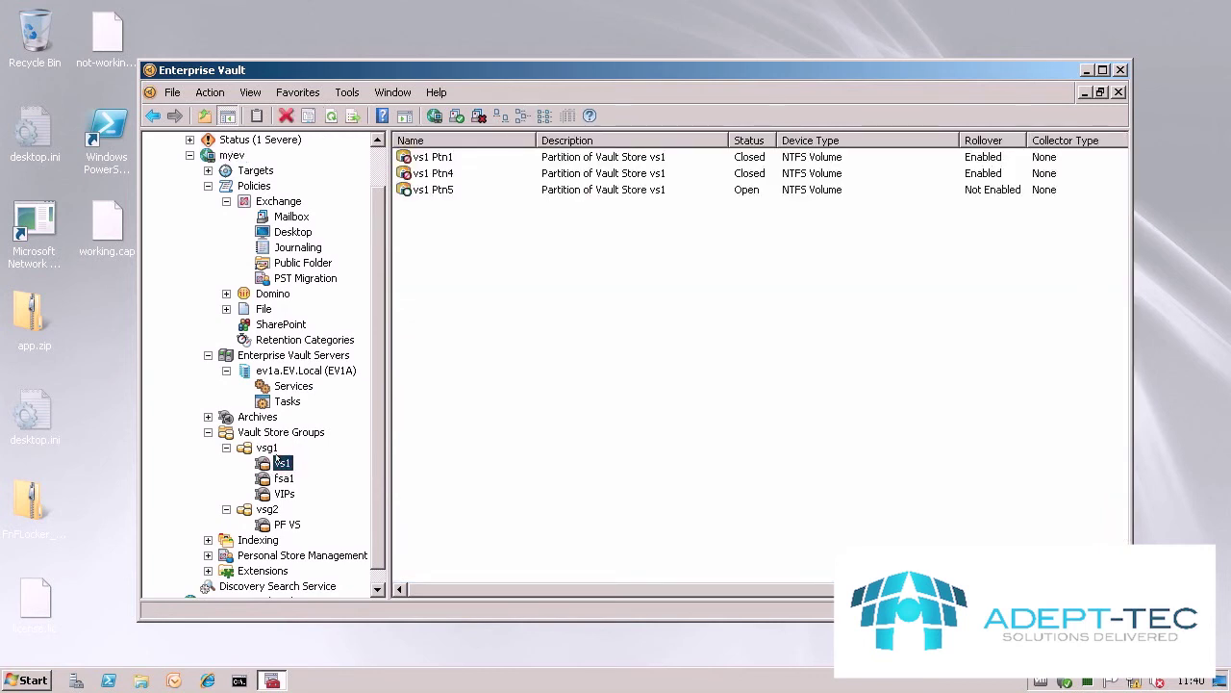
right_click(283, 462)
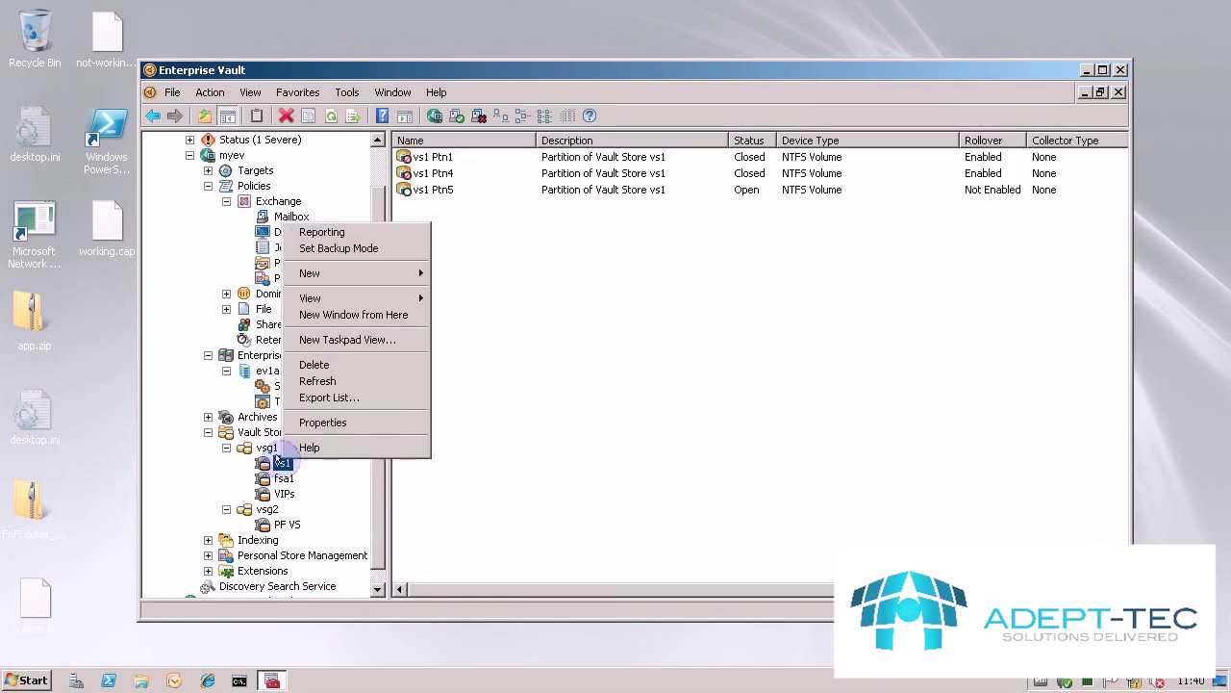
left_click(334, 425)
left_click(447, 198)
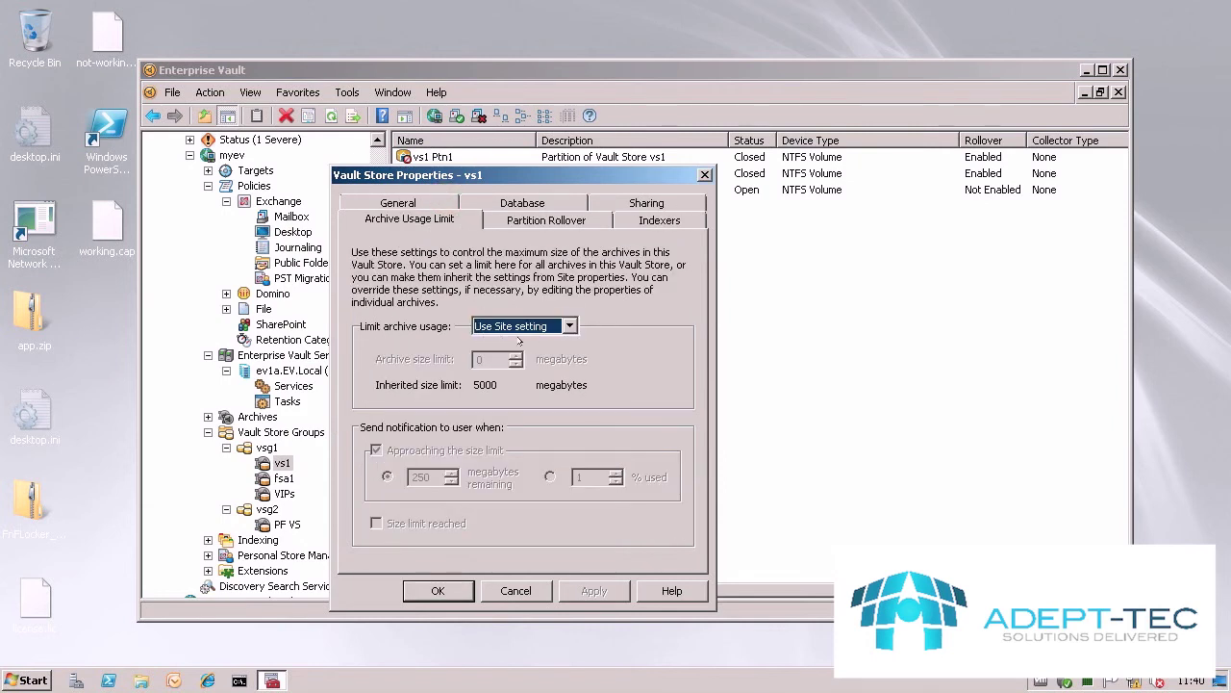
left_click(532, 590)
left_click(279, 493)
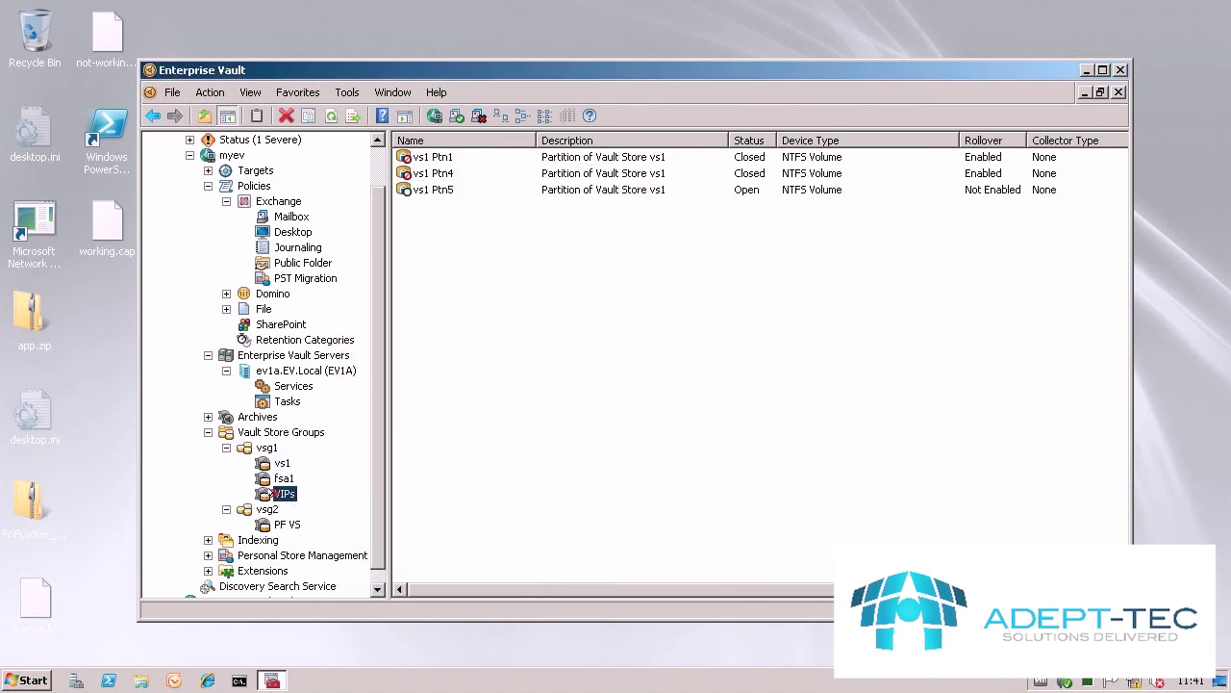
Give the VIPs vault store its own enabled 7500 MB archive size limit and save it
right_click(275, 492)
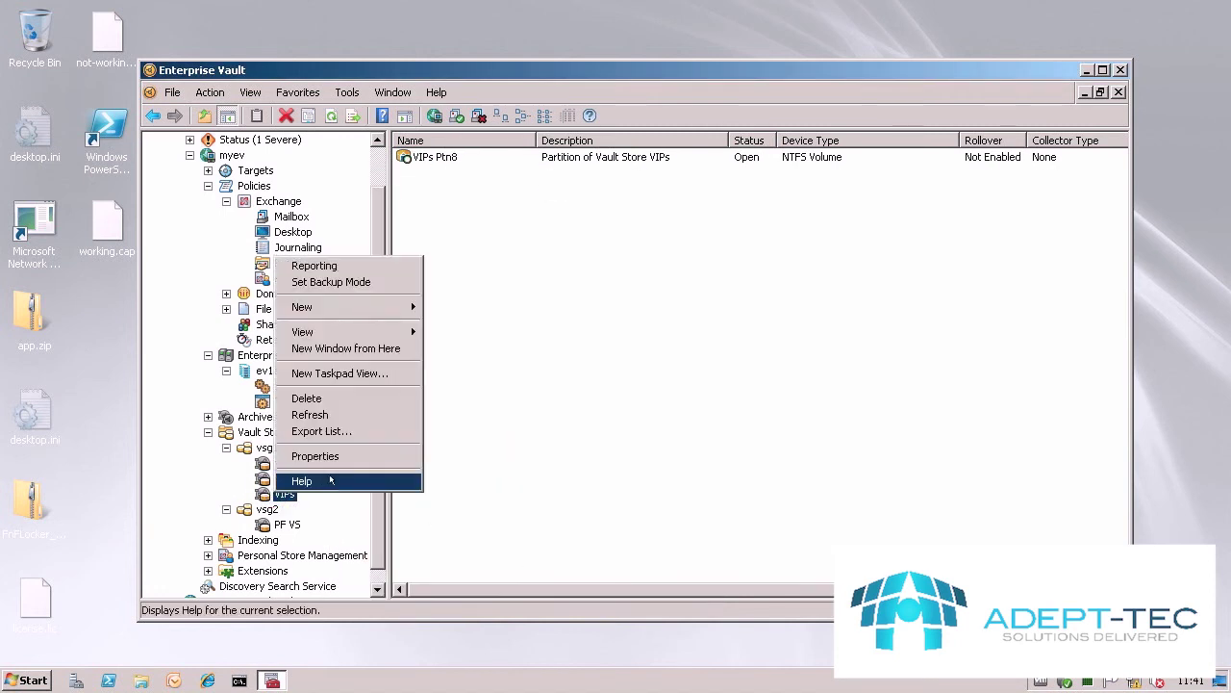
left_click(343, 457)
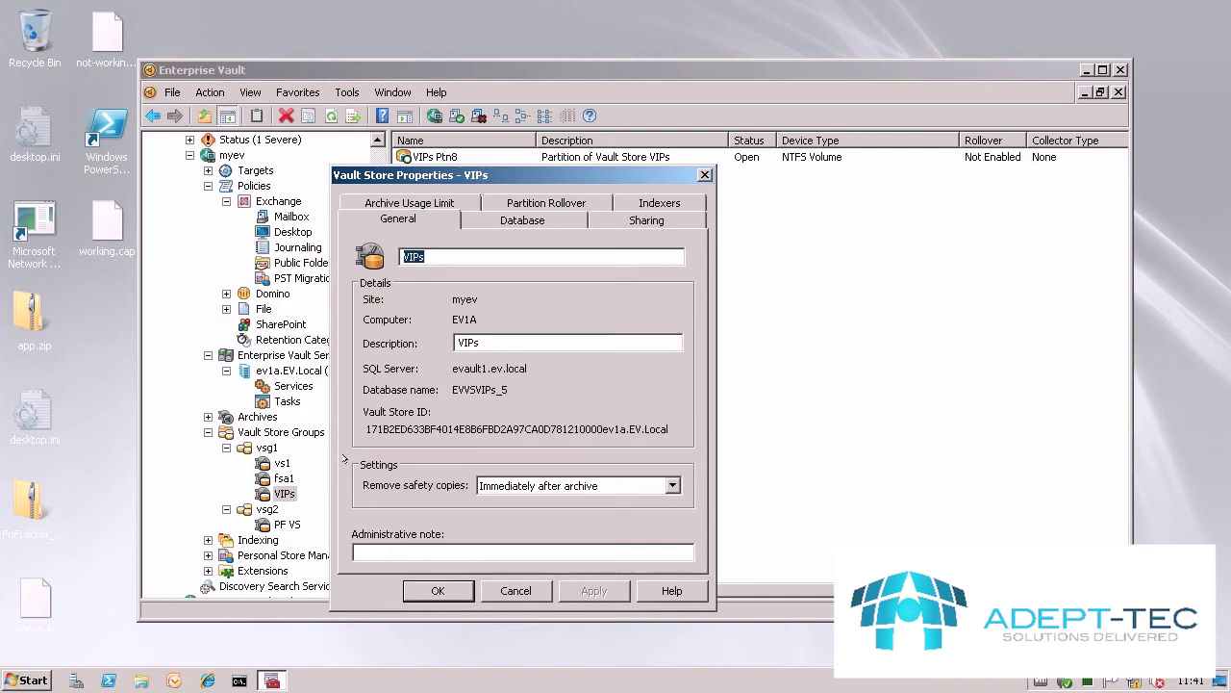
left_click(454, 202)
left_click(542, 325)
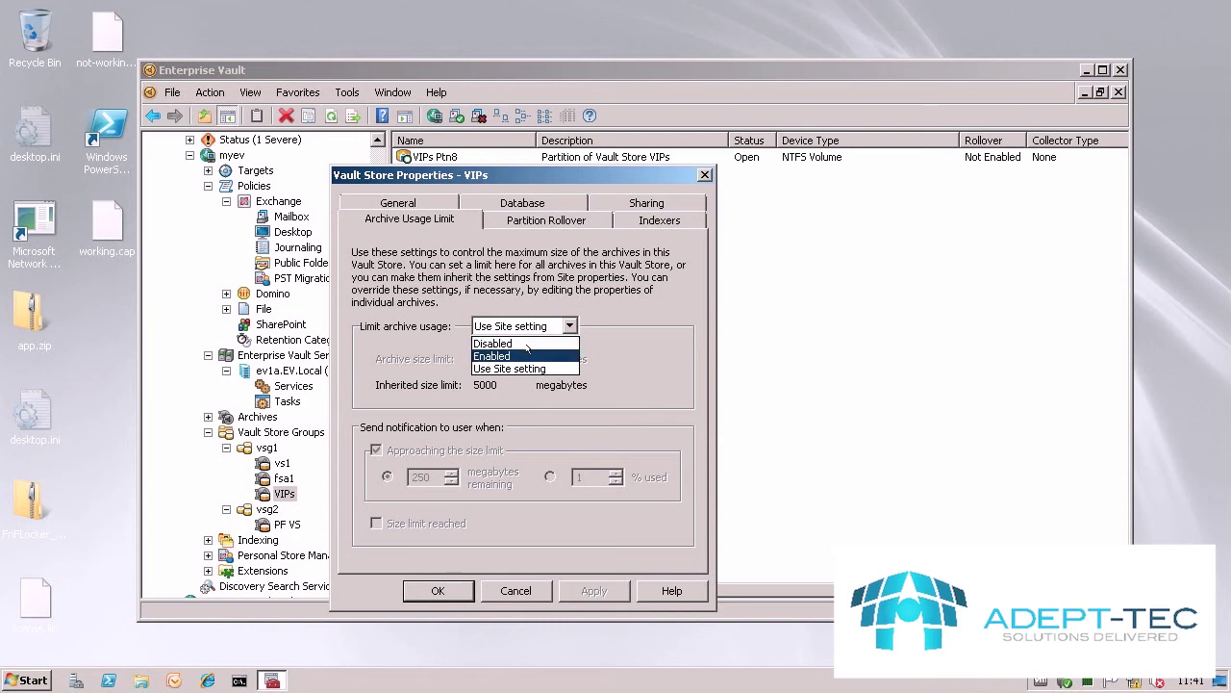
left_click(528, 354)
double_click(491, 359)
type("7500")
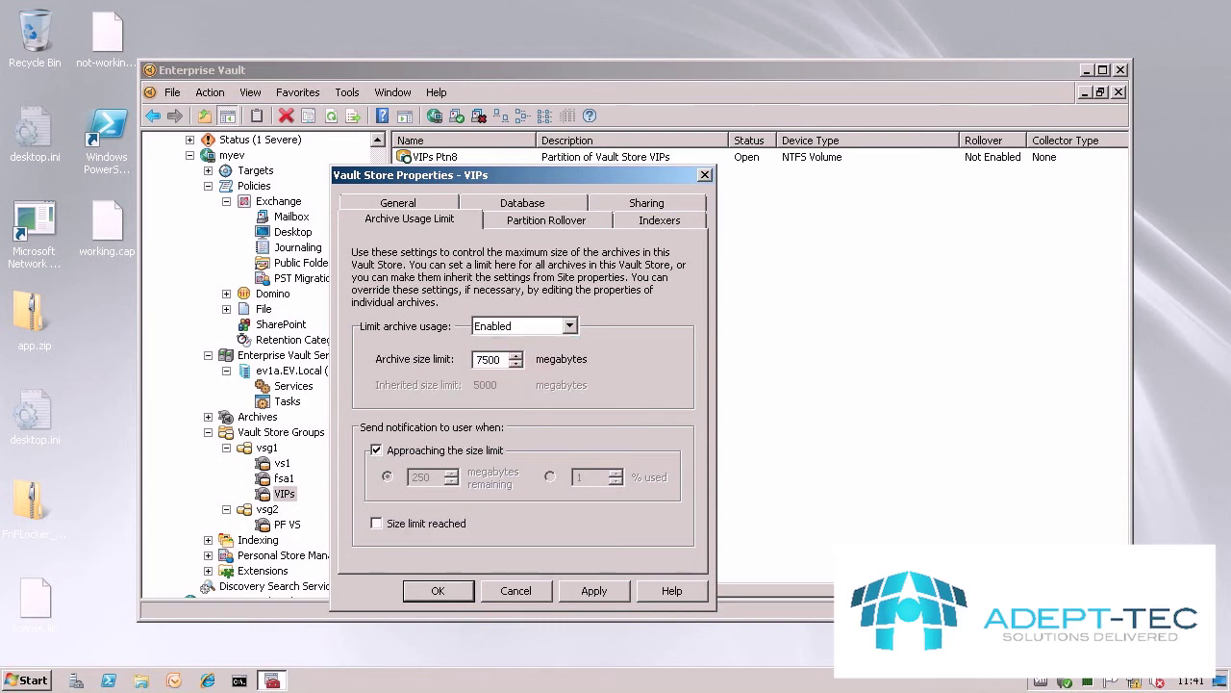
left_click(438, 590)
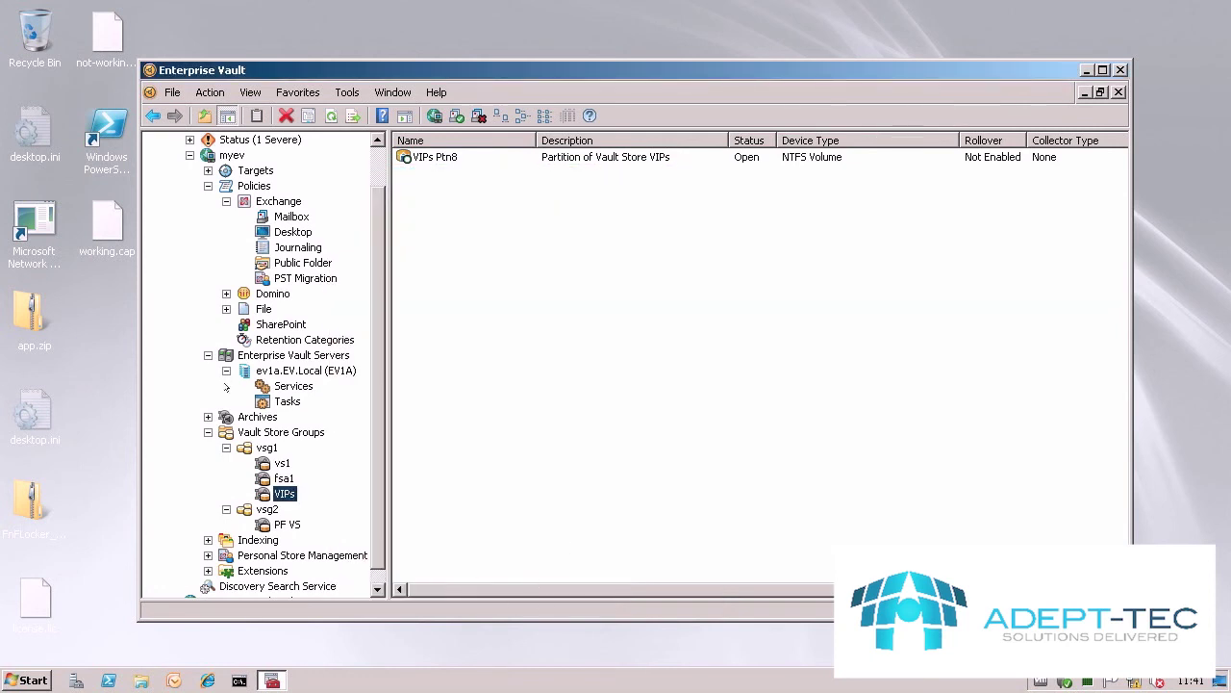
Find the user's archive under Archives > Exchange Mailbox and open its properties
left_click(208, 416)
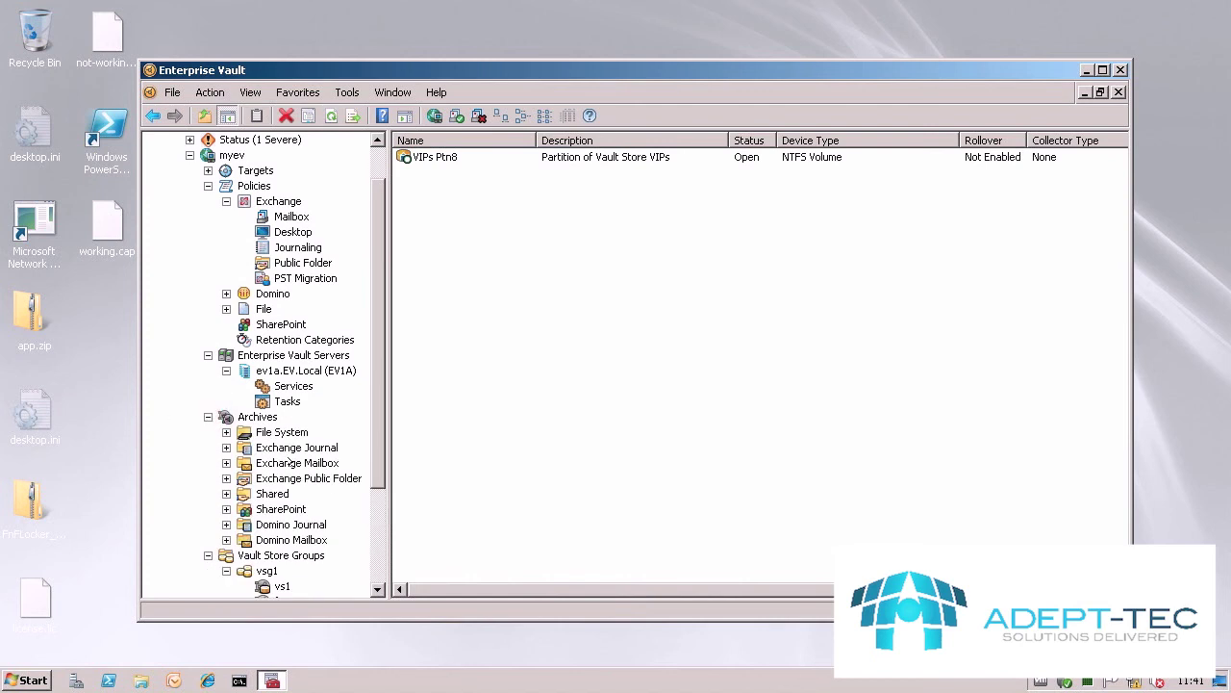
left_click(287, 463)
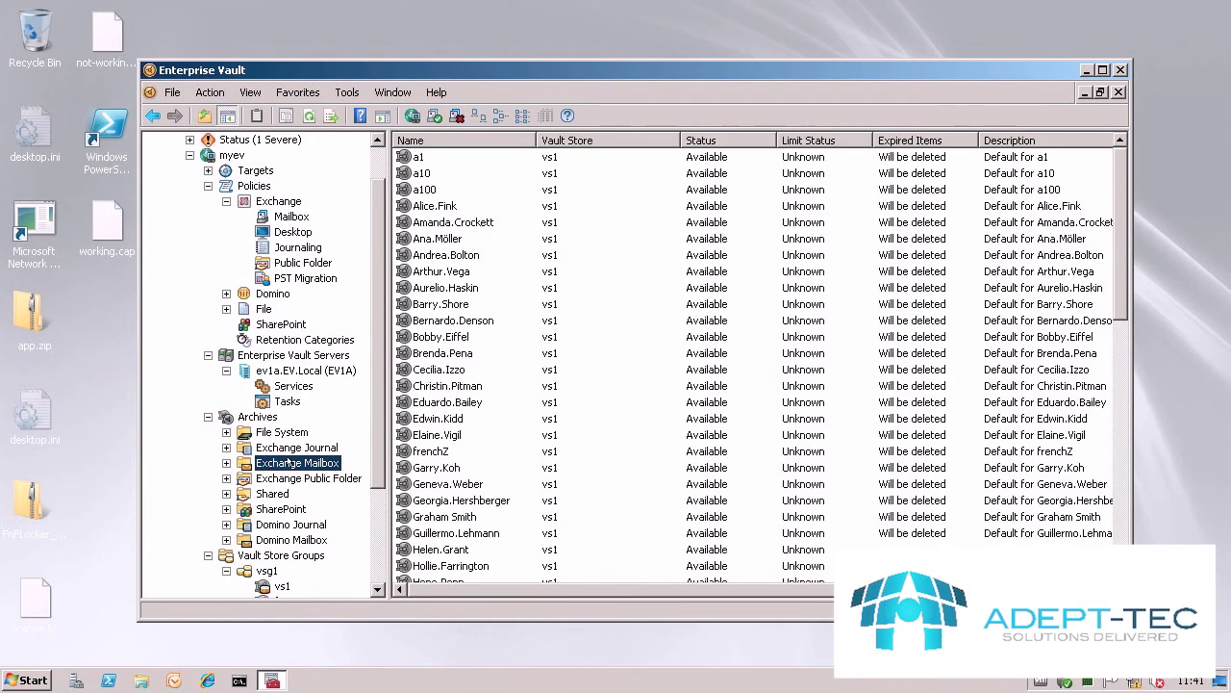
left_click(441, 339)
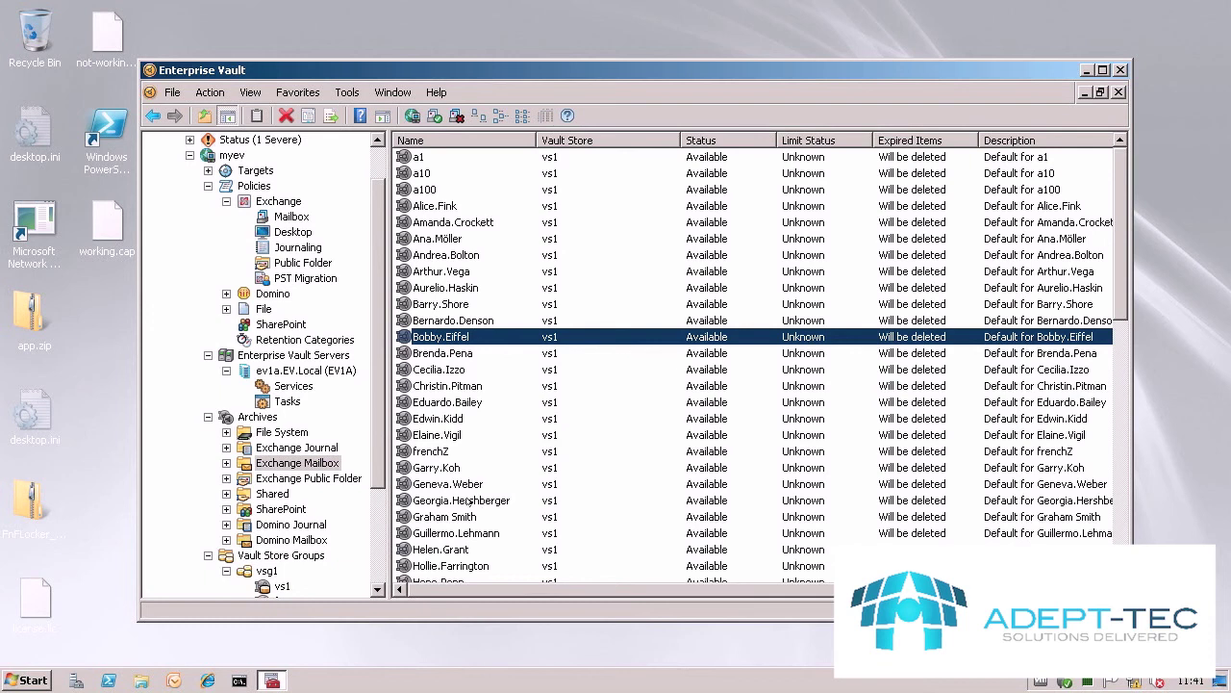
double_click(440, 469)
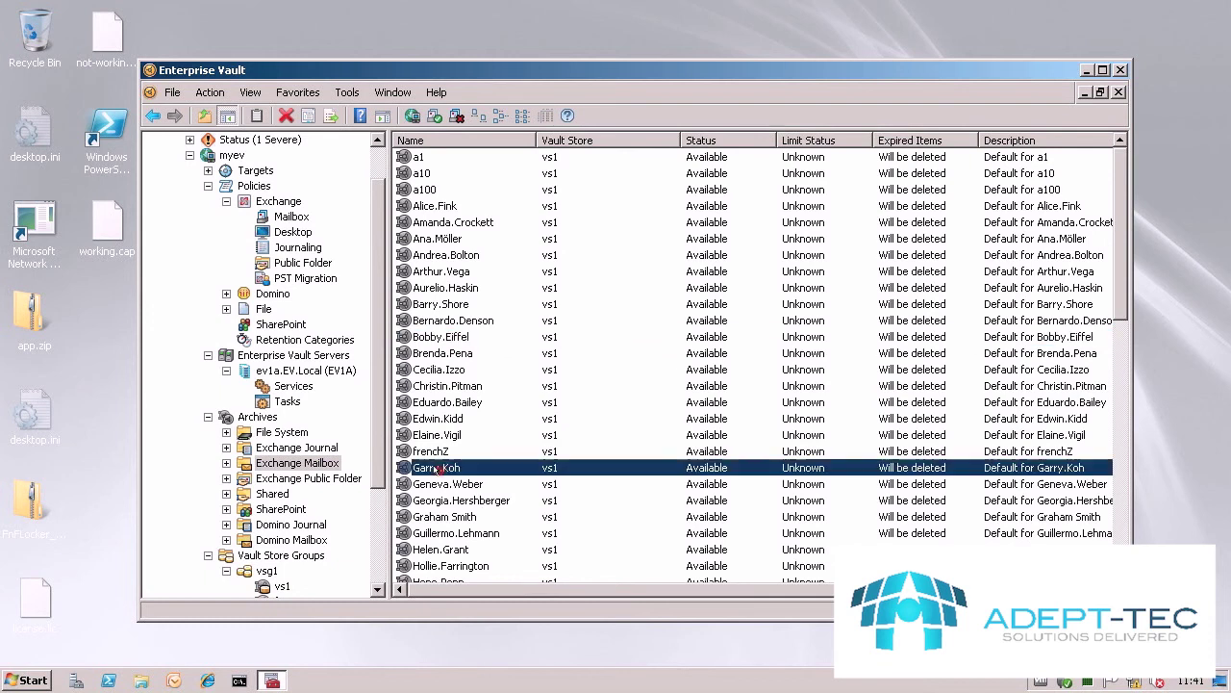
Enable a custom 3500 MB archive size limit for that mailbox archive
left_click(450, 203)
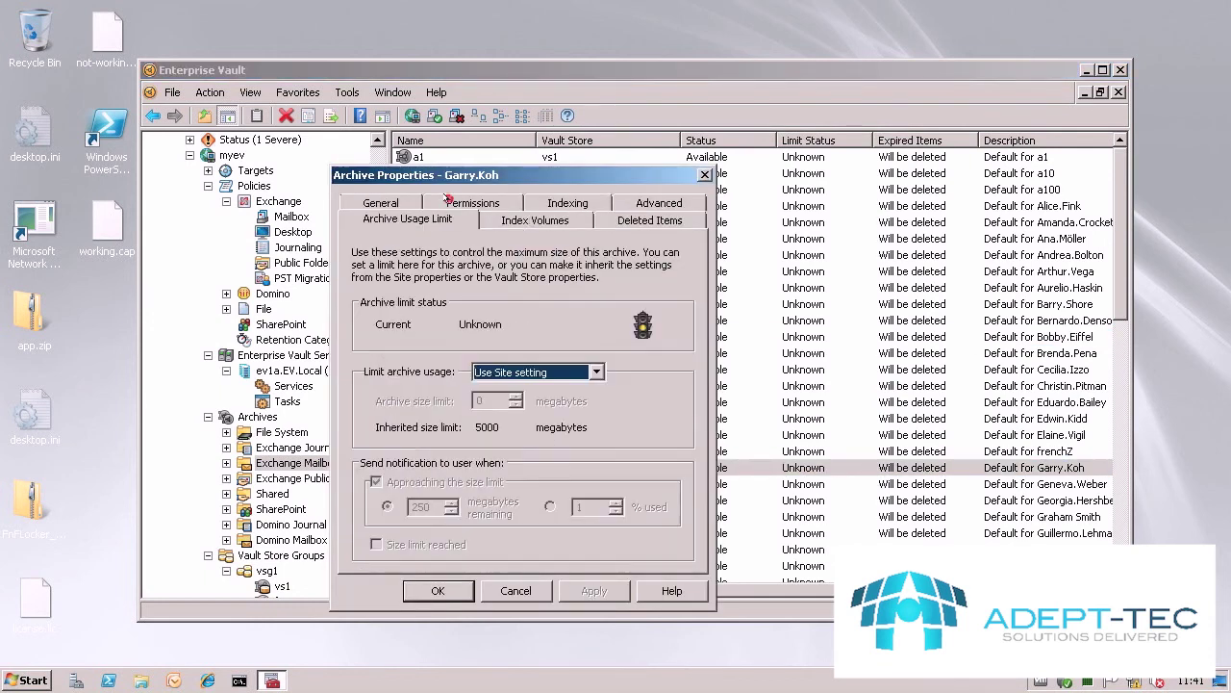
left_click(527, 373)
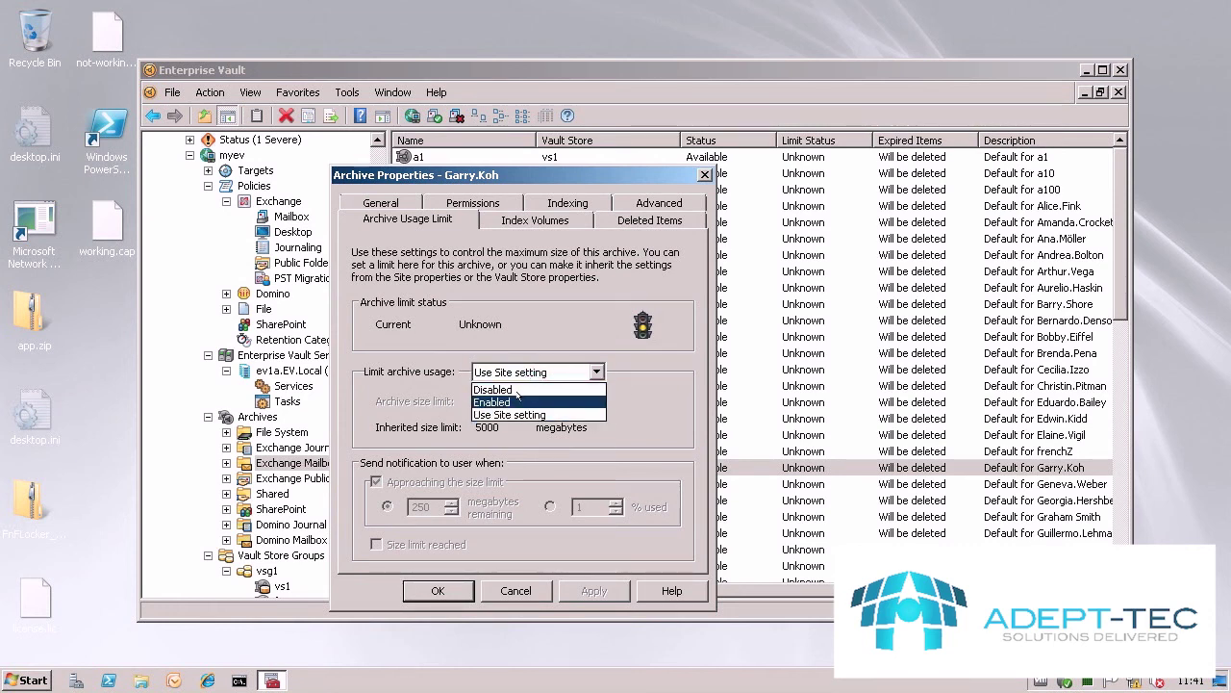
left_click(510, 402)
key("Tab")
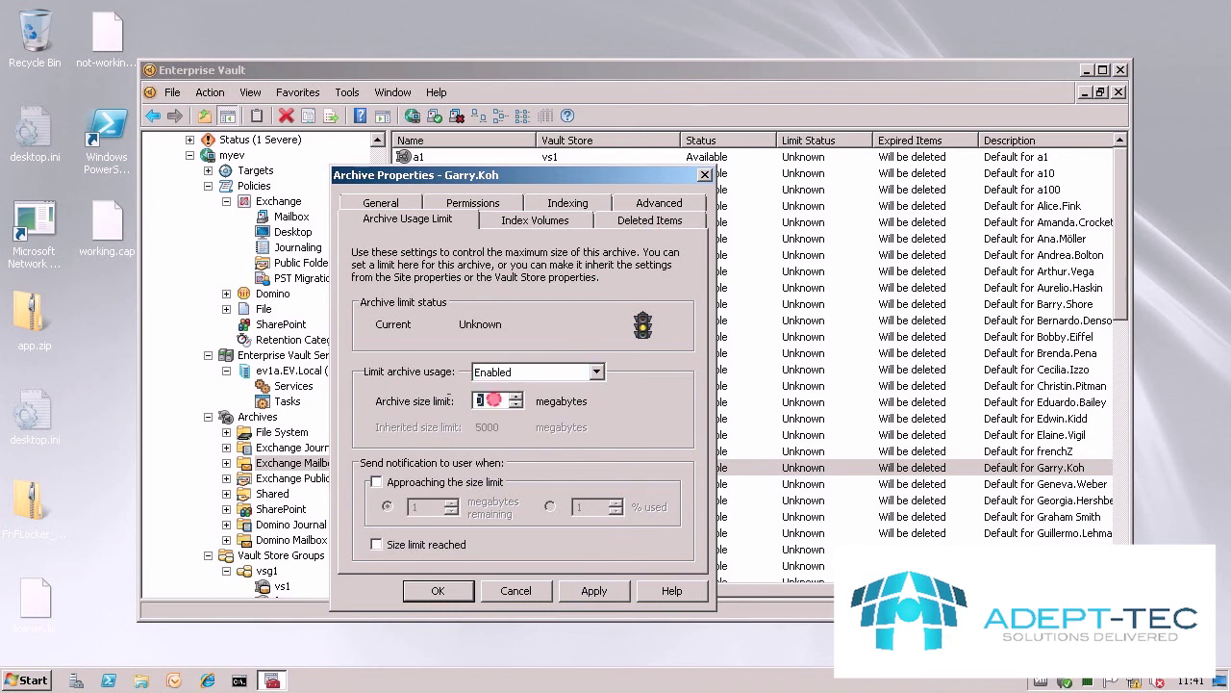
type("3500")
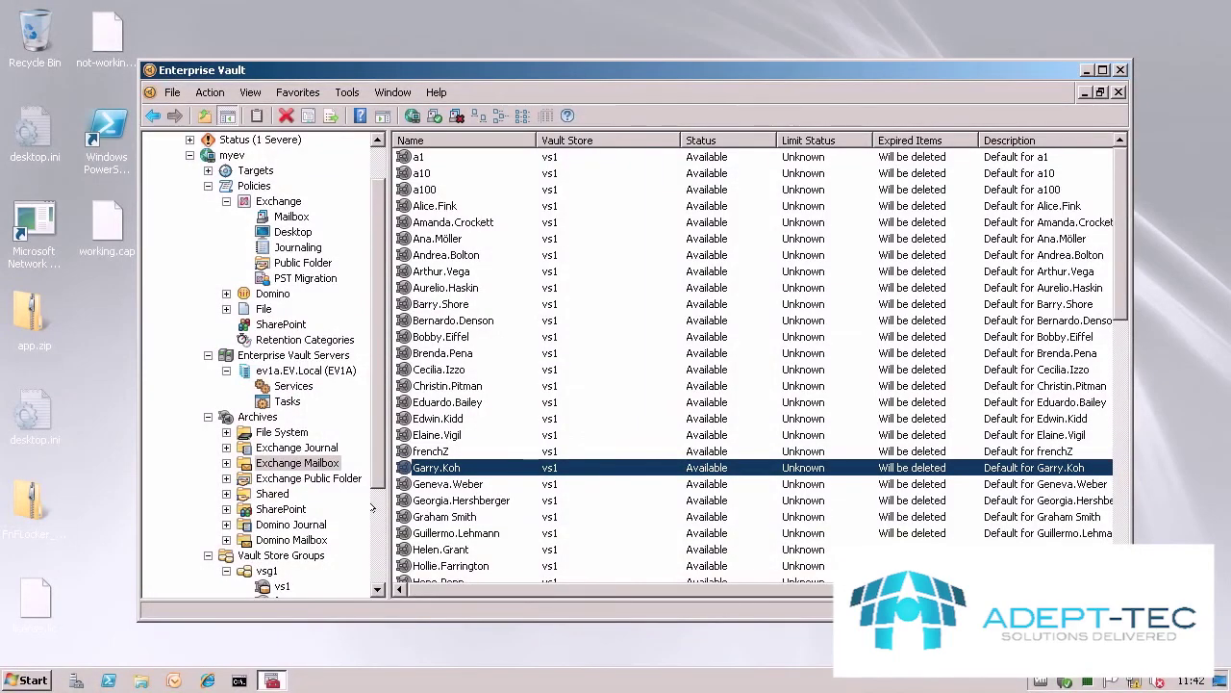
Open vault store vs1's detailed usage report and search it for the edited user's name
scroll(373, 507, "down", 3)
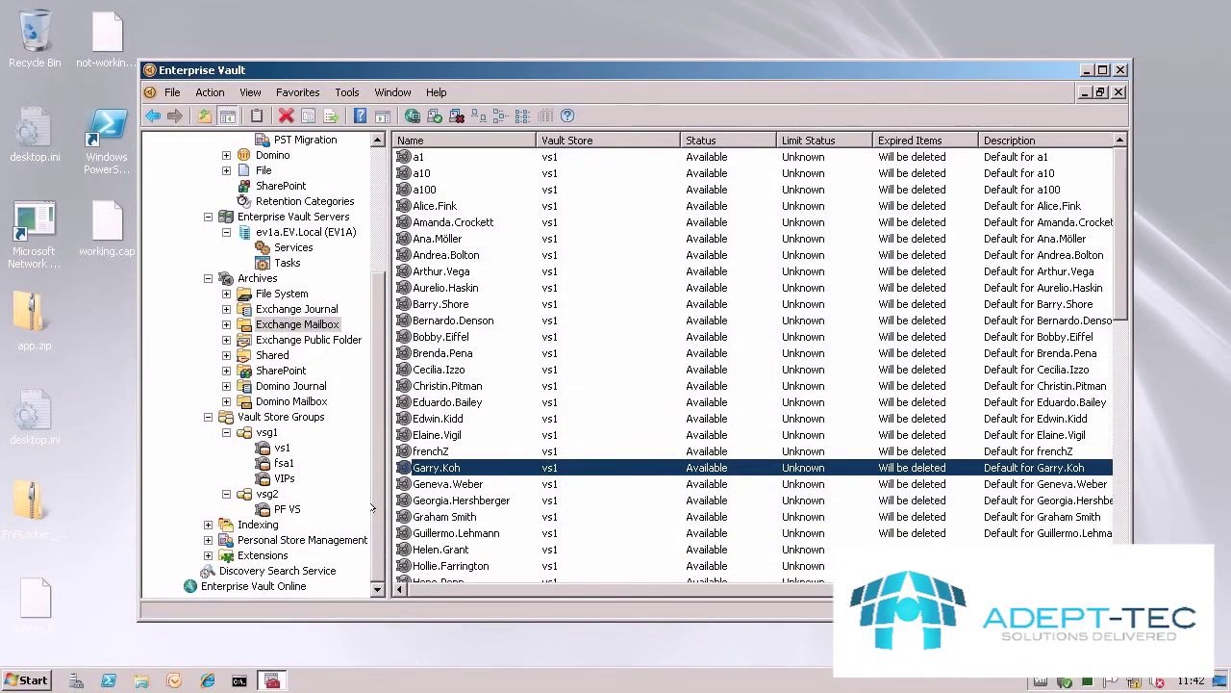
left_click(281, 448)
right_click(279, 448)
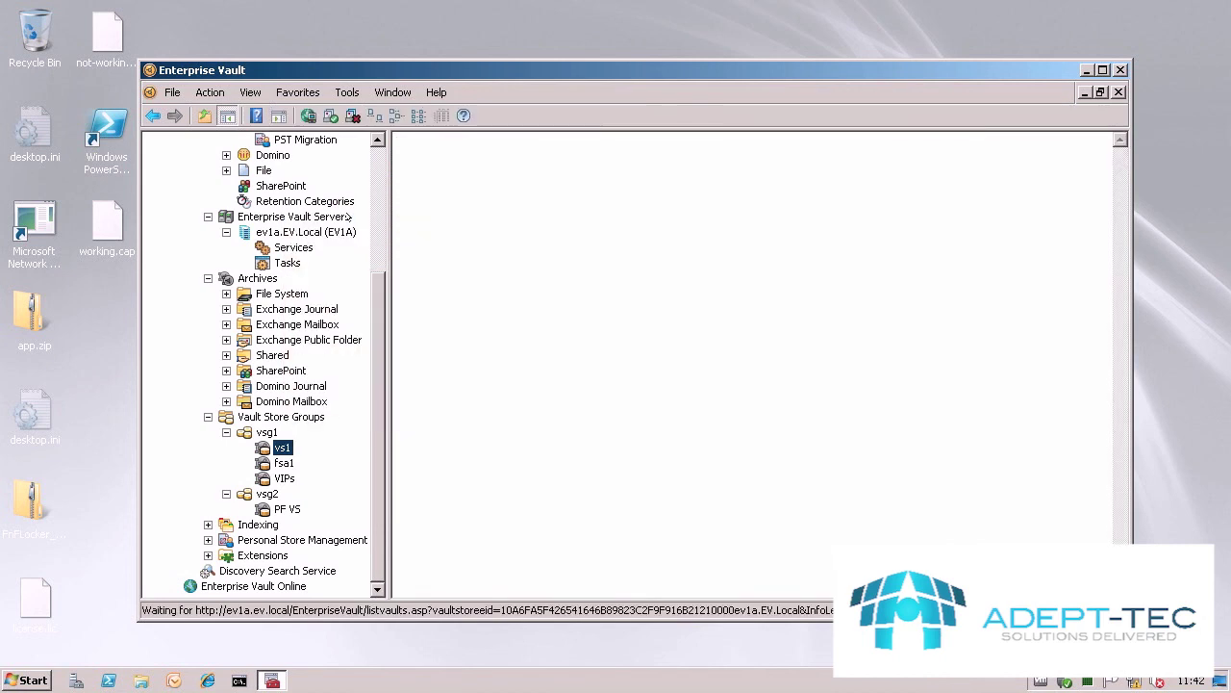
left_click(990, 258)
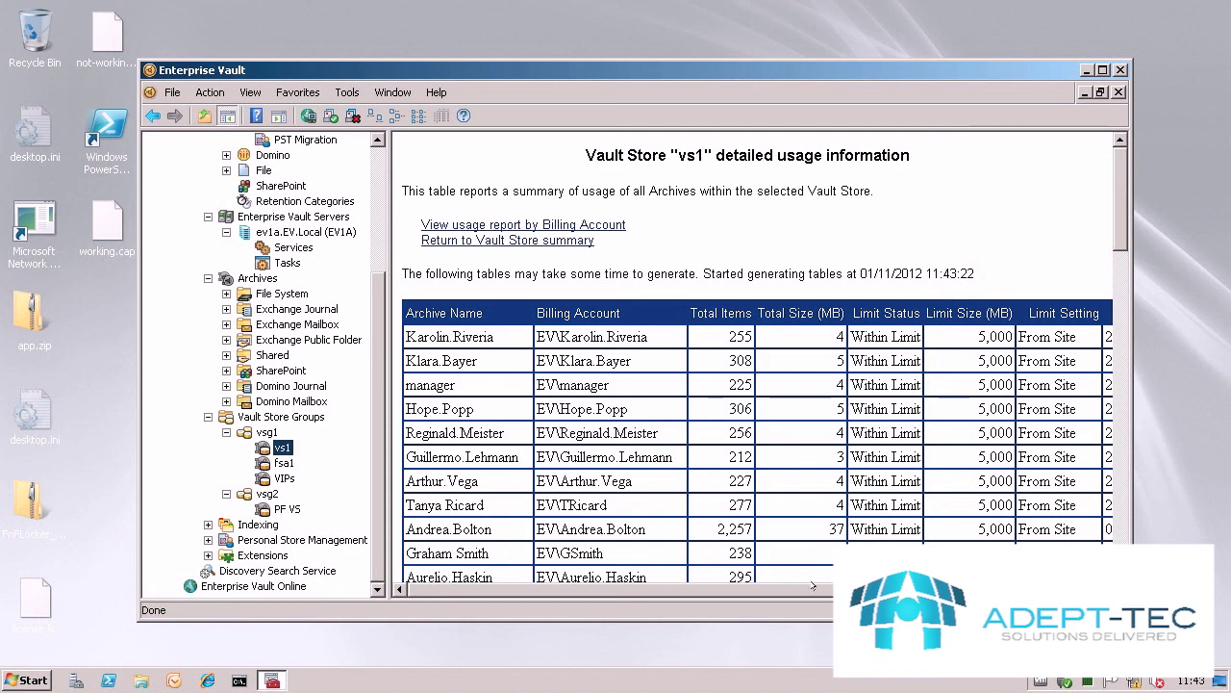
mouse_move(780, 588)
left_mouse_down()
mouse_move(833, 588)
mouse_move(766, 587)
left_mouse_up()
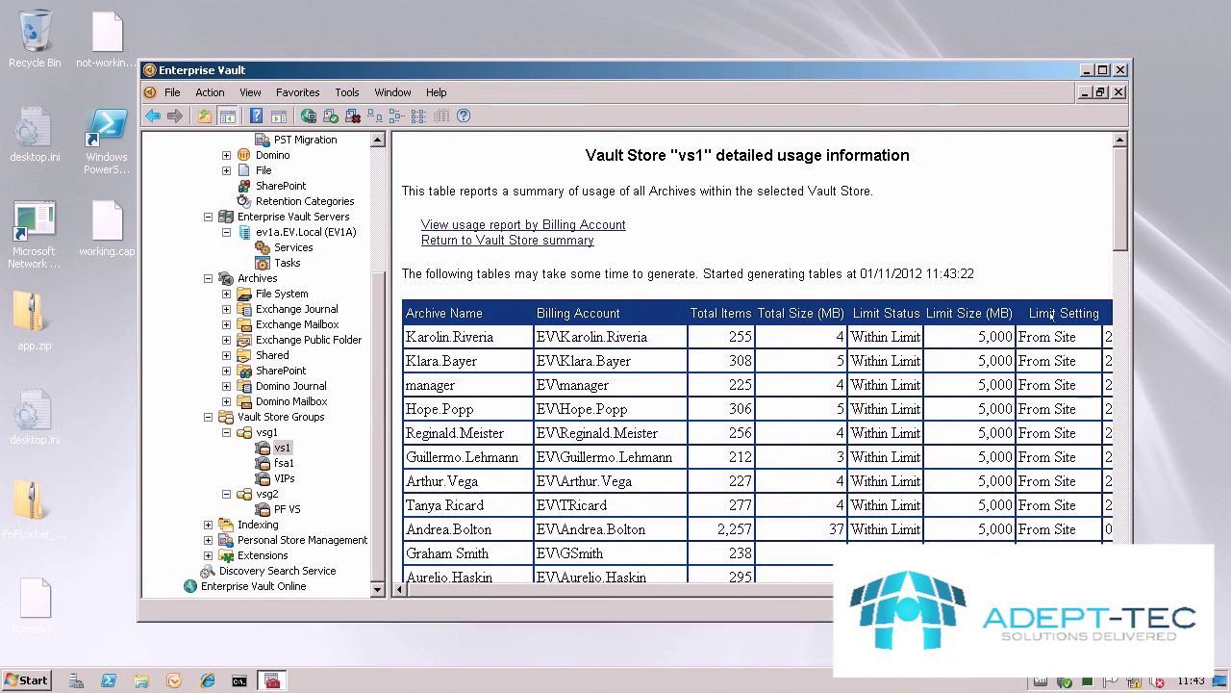
scroll(991, 330, "right", 1)
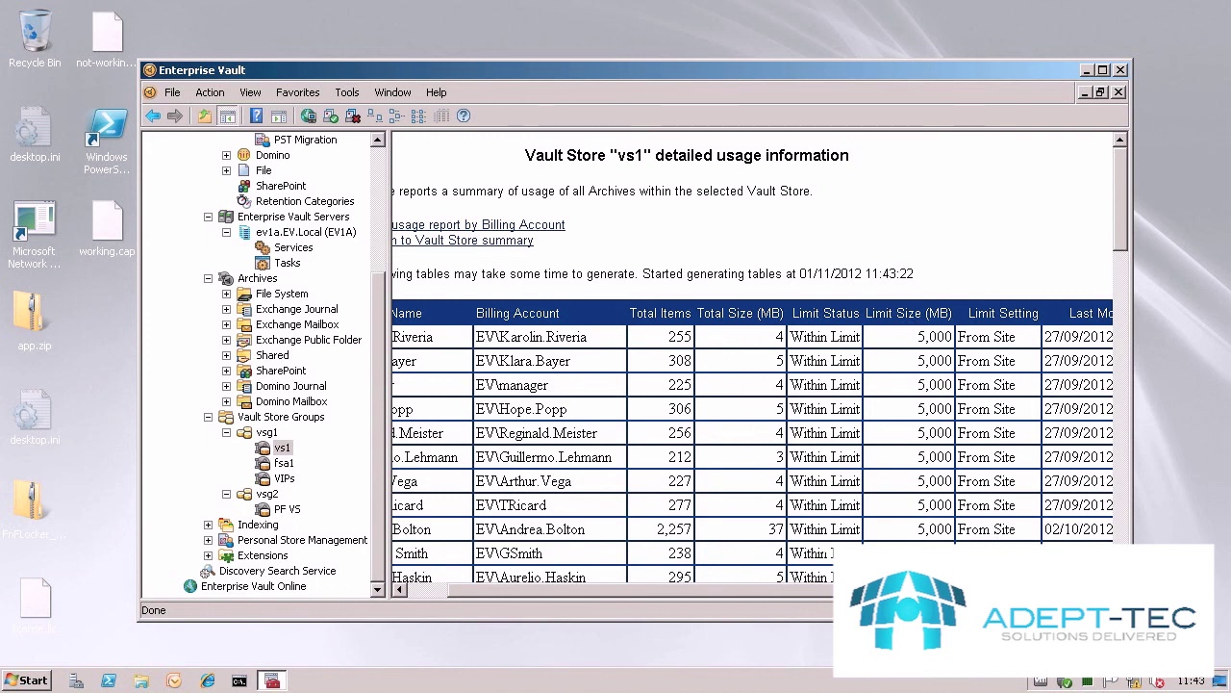
scroll(802, 590, "left", 1)
key("ctrl+f")
type("garr")
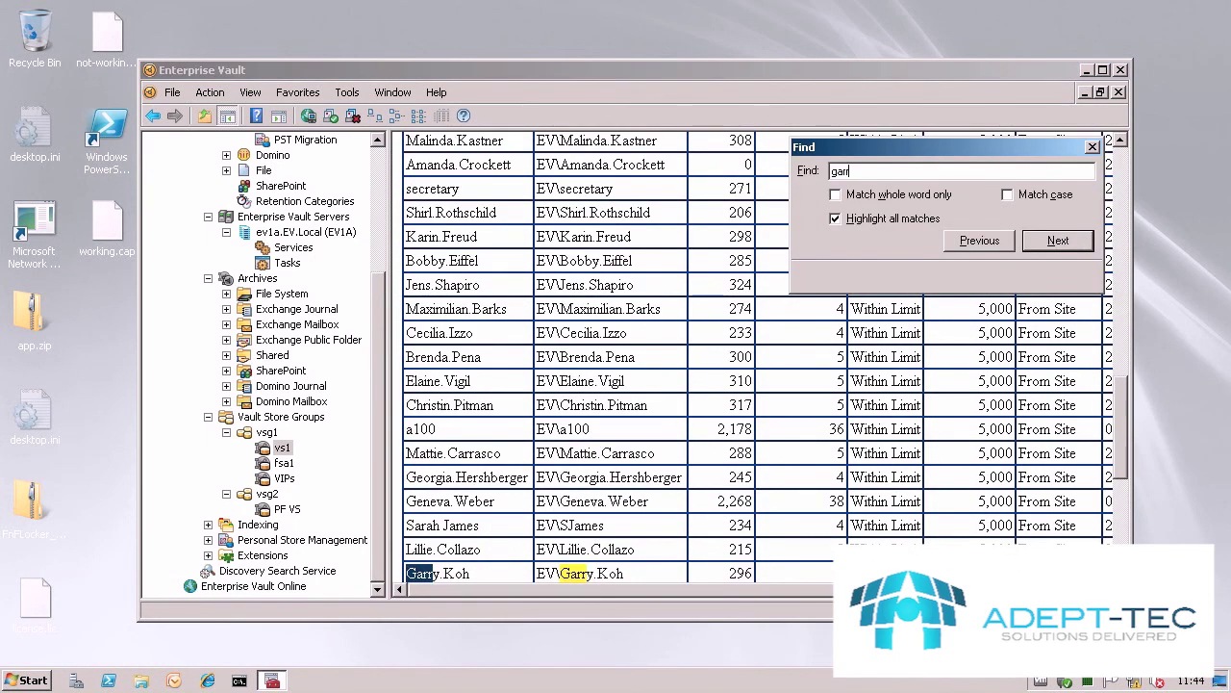
Close the page search and scroll the vs1 report across the user's limit columns
left_click(722, 590)
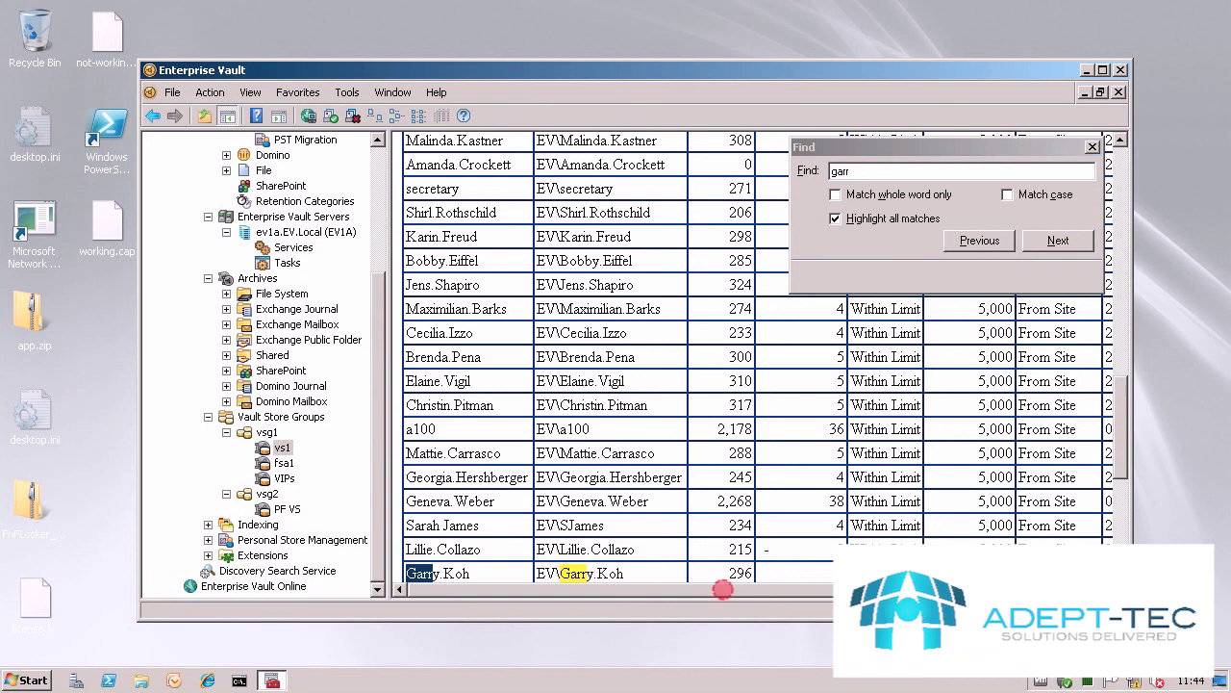
left_click(1092, 146)
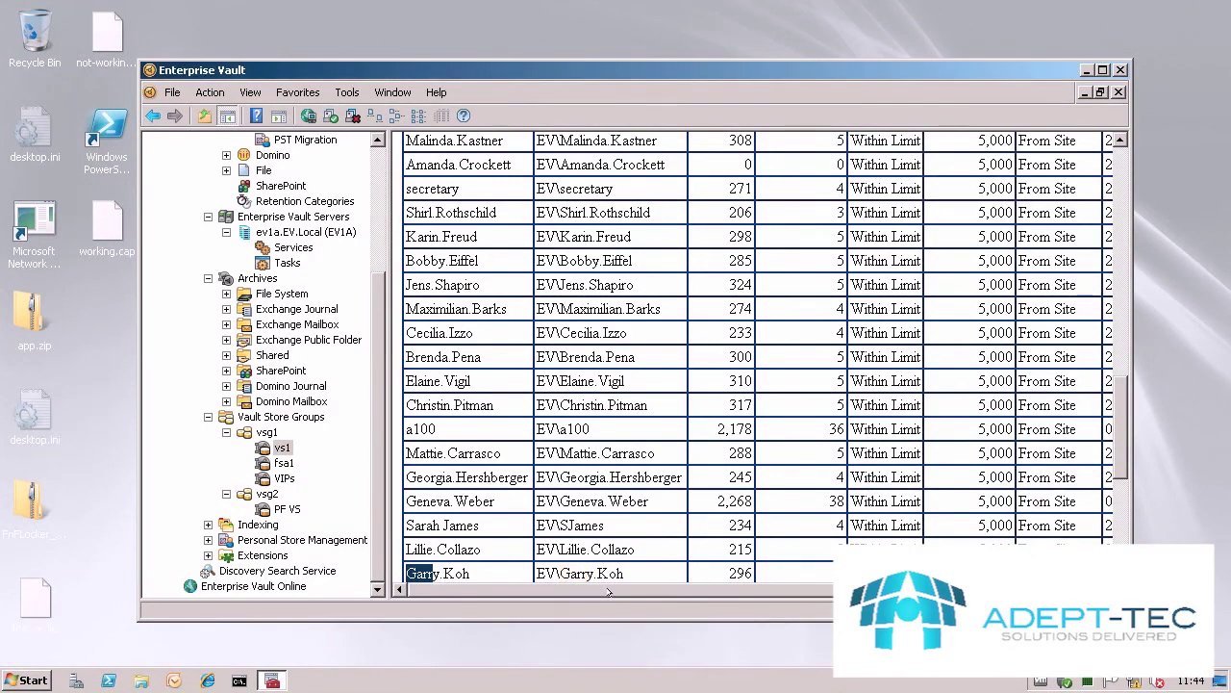
left_click_drag(610, 593, 620, 592)
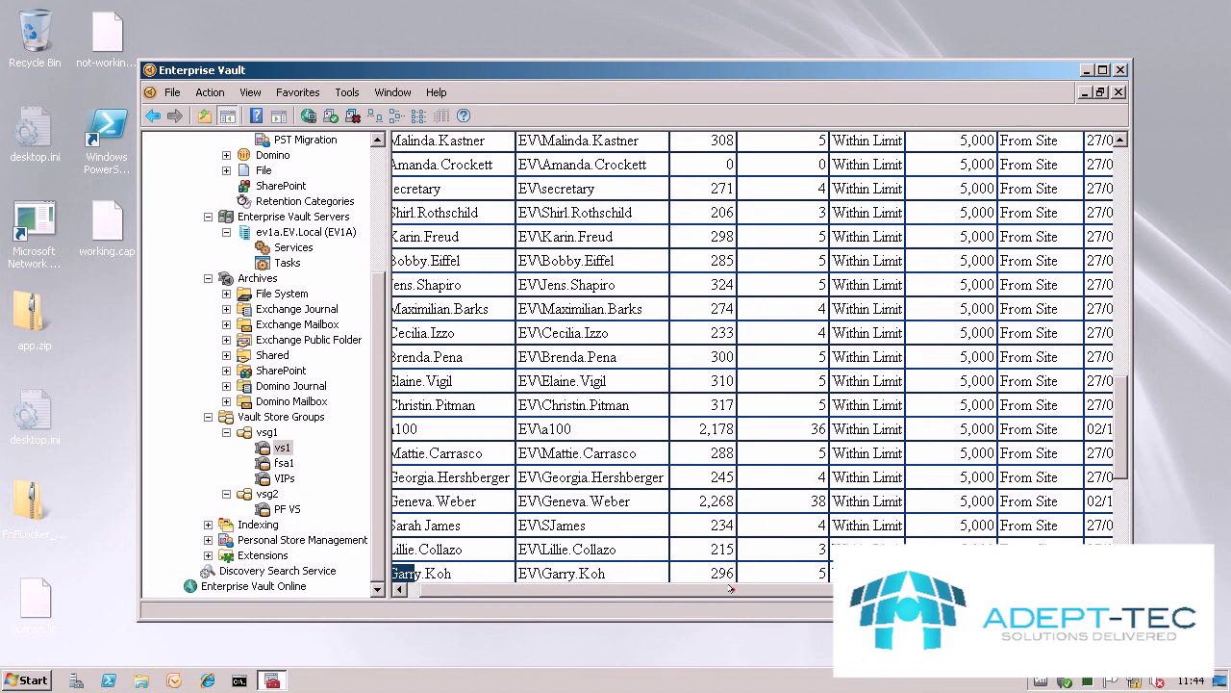
left_click_drag(732, 590, 779, 587)
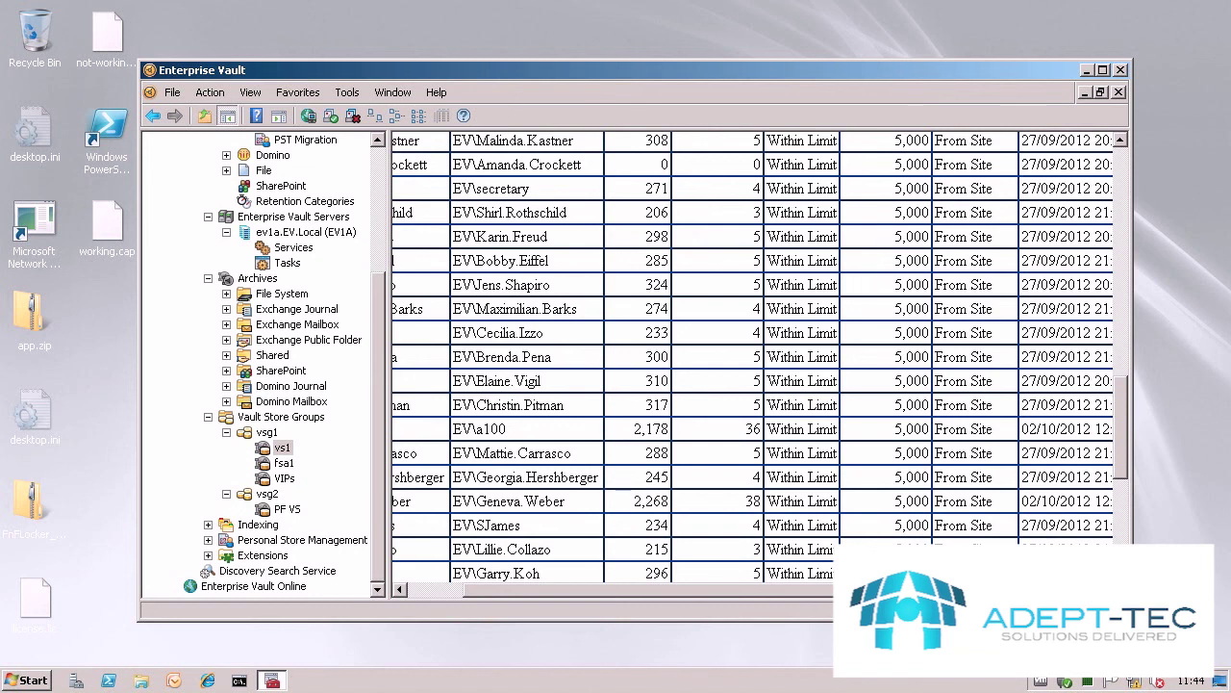
left_click_drag(866, 589, 827, 589)
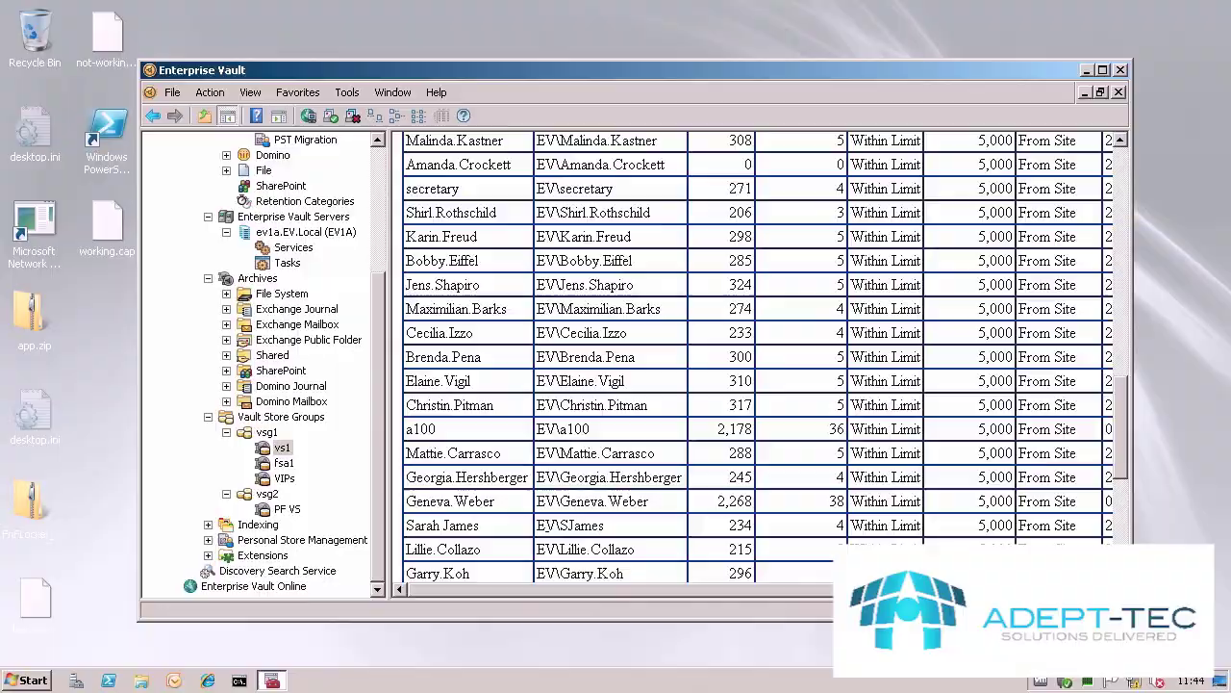